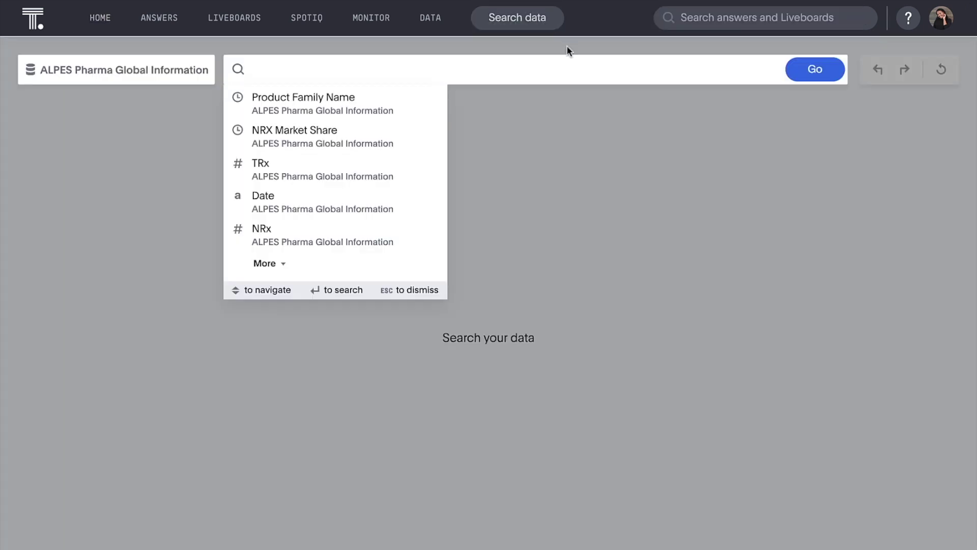
Search total TRx by month, filtered to dermatology.
type("trx")
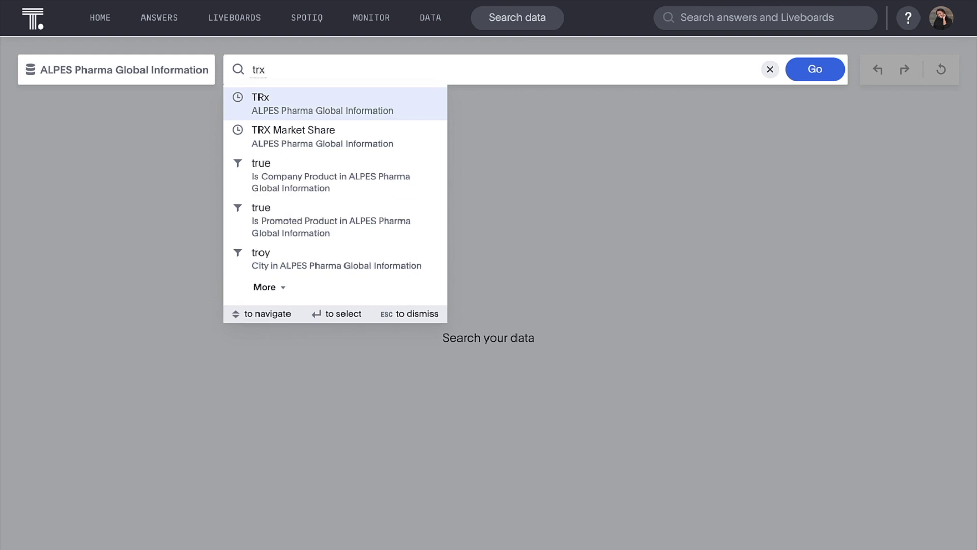
key("Return")
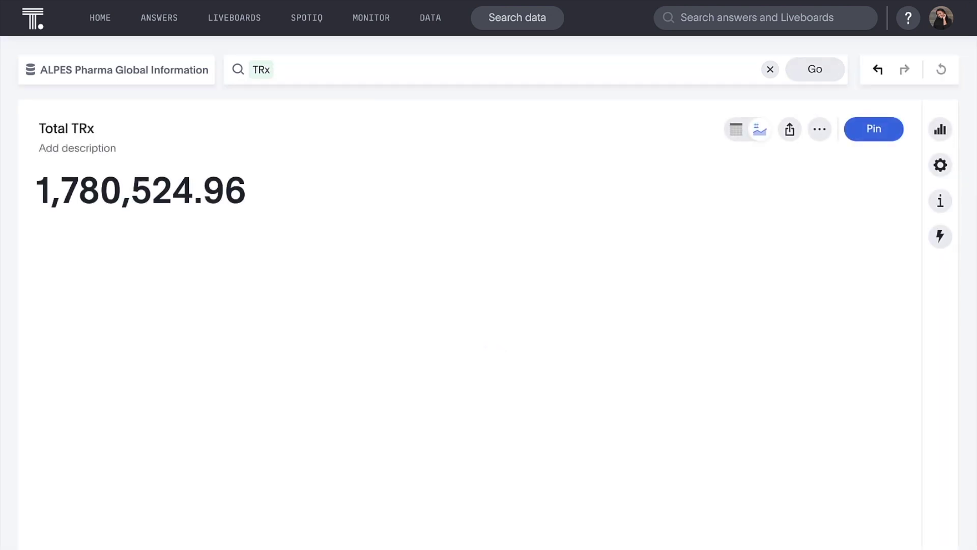
left_click(585, 67)
type("by month")
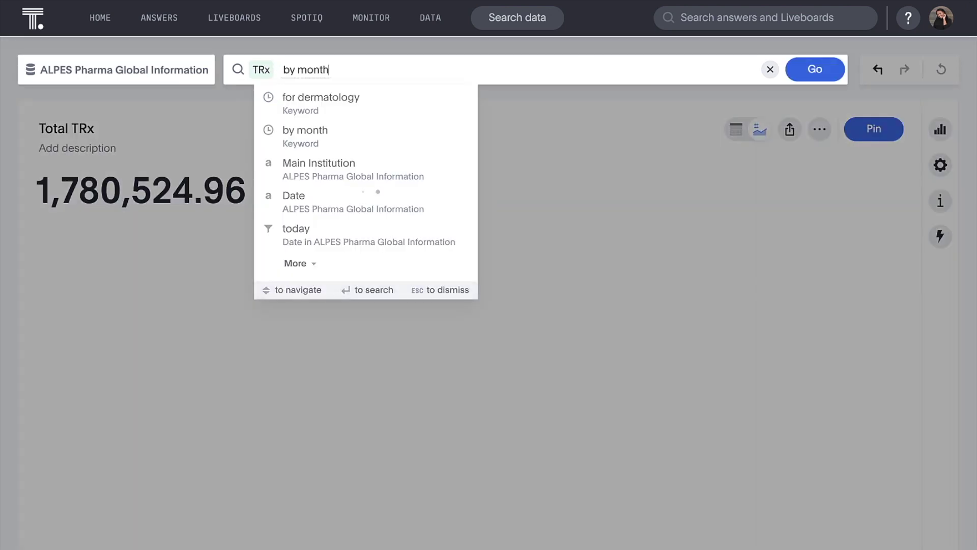
key("Return")
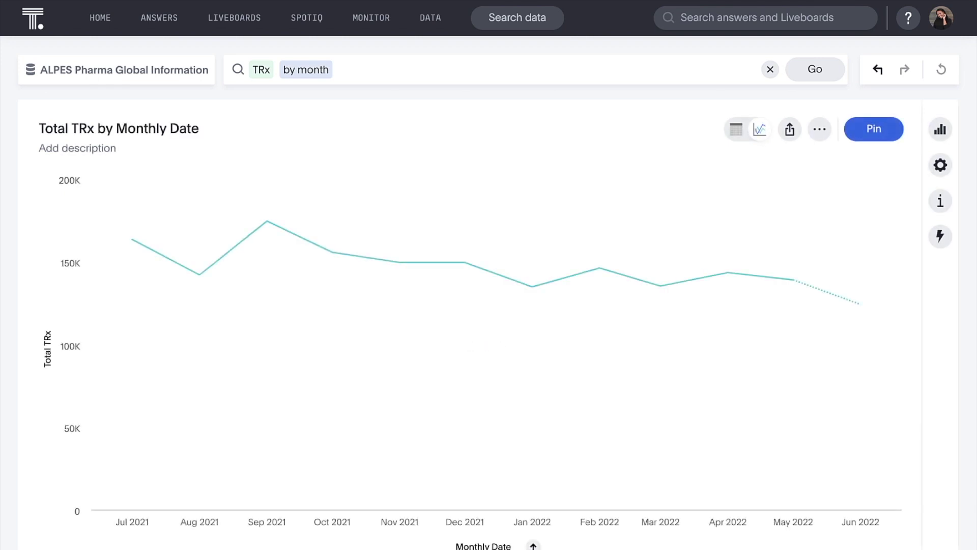
left_click(585, 68)
type("for dermatology")
key("Return")
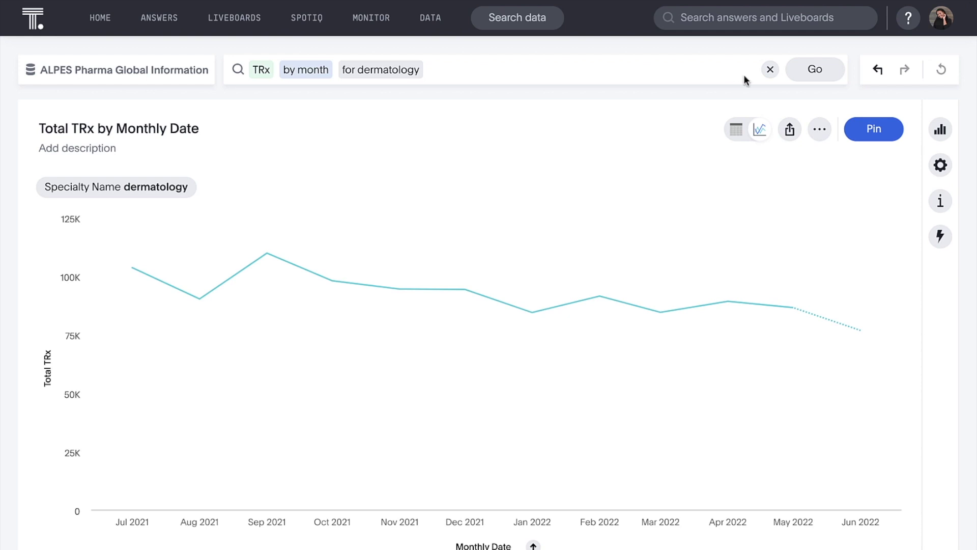
Display the TRx result as a KPI chart with a trend sparkline.
left_click(934, 125)
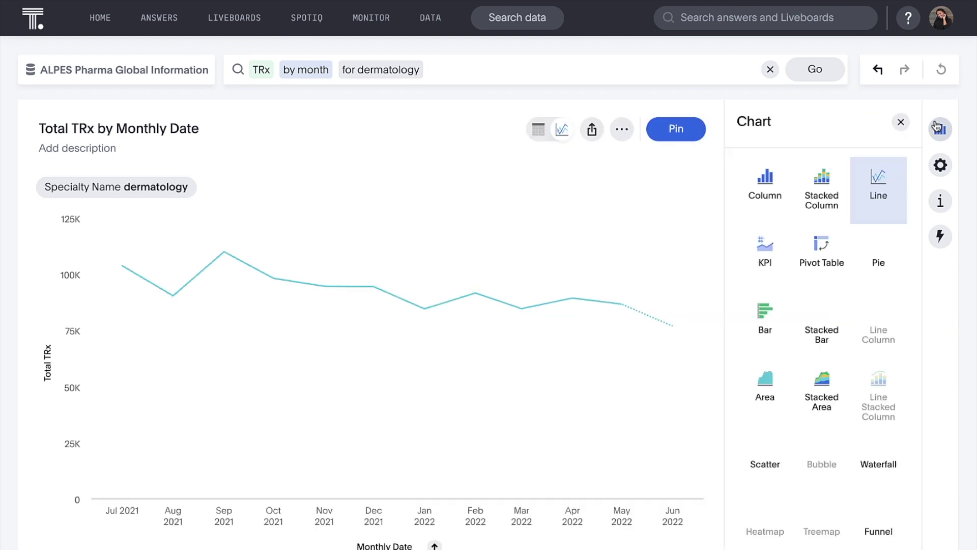
left_click(769, 249)
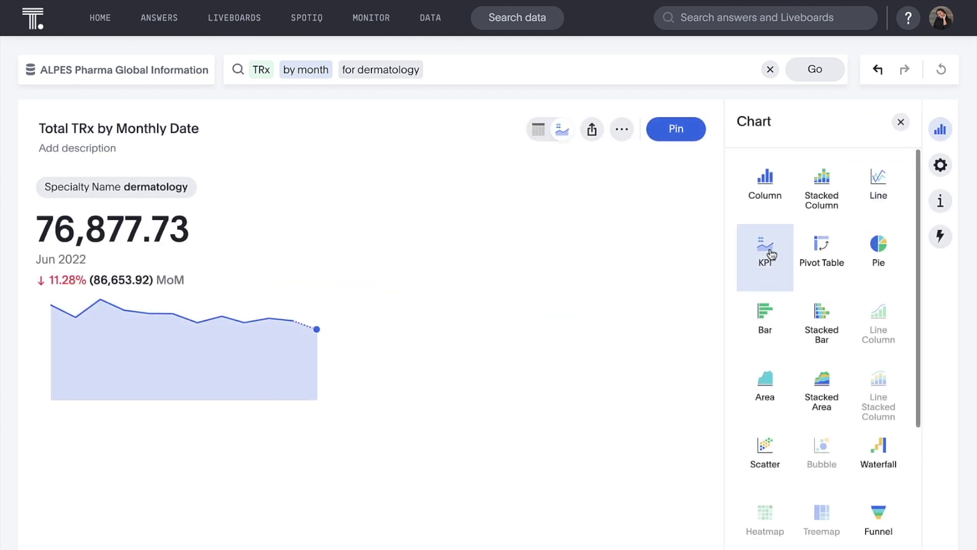
left_click(901, 123)
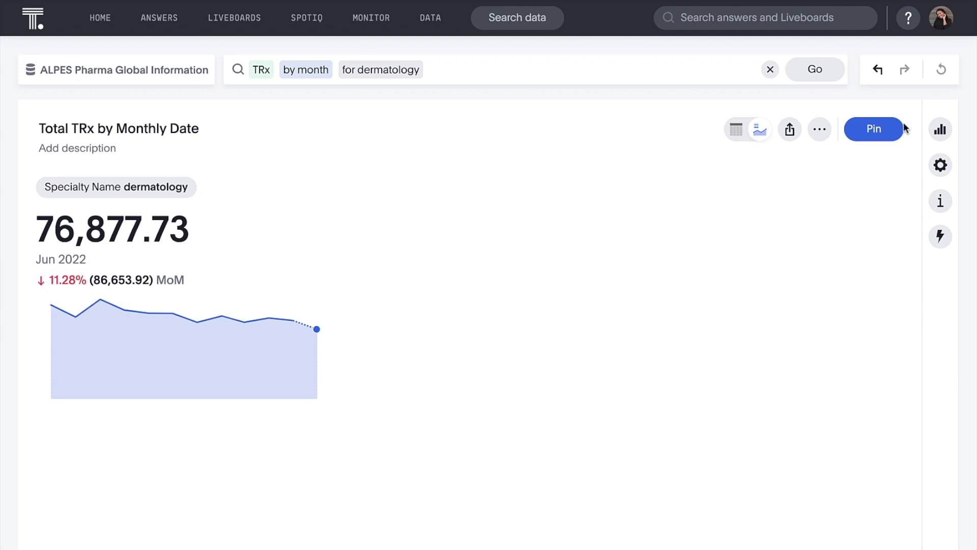
Drill the Jun 2022 dermatology TRx value down by State.
mouse_move(318, 331)
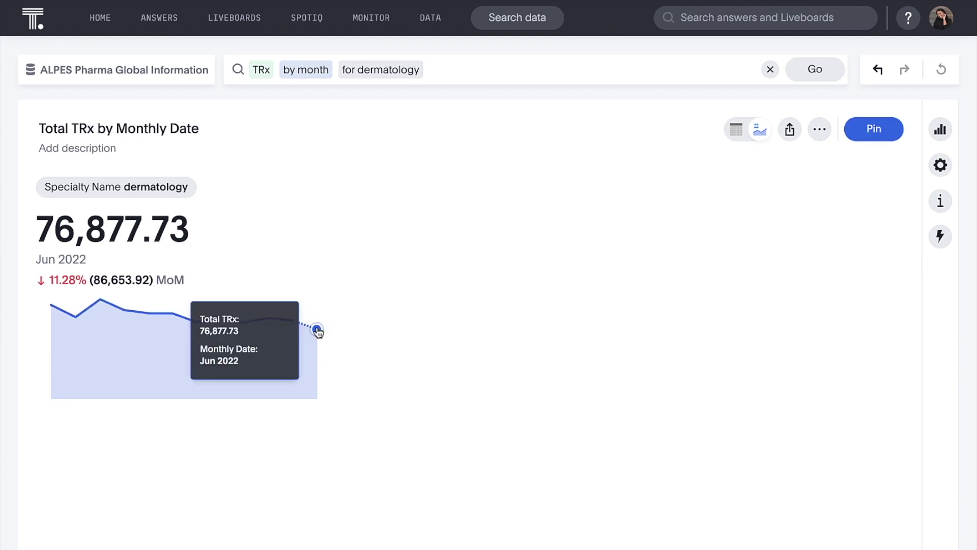
right_click(318, 331)
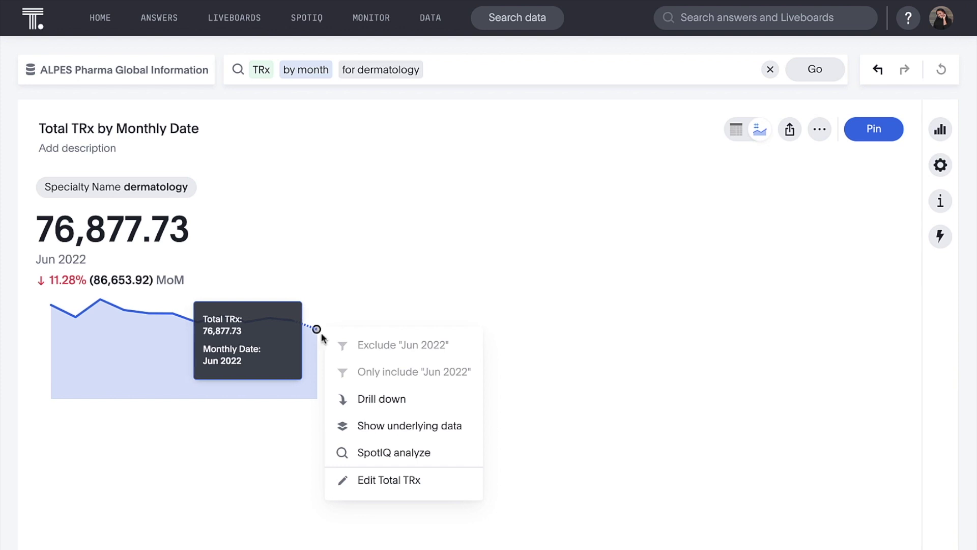
left_click(370, 400)
left_click(374, 489)
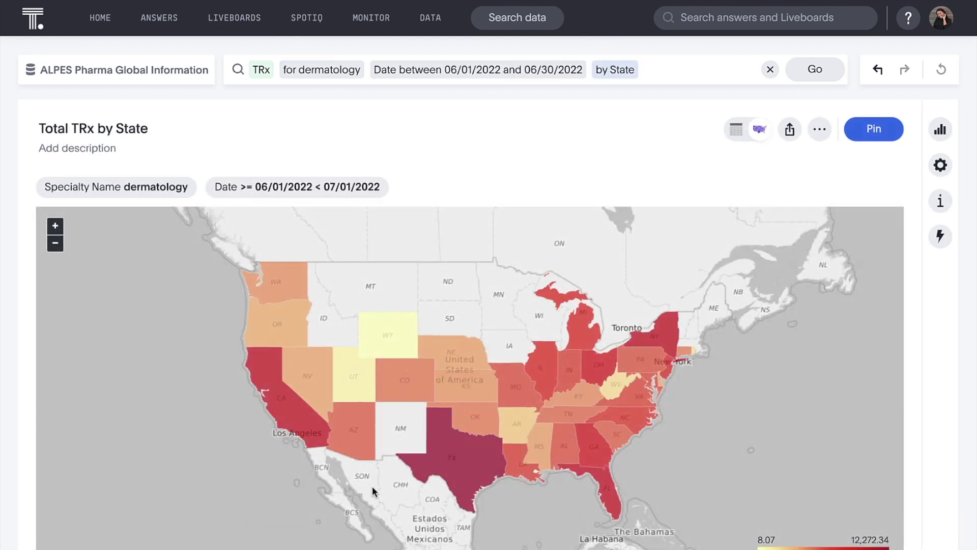
Drill Texas on the state map down by Main Institution.
mouse_move(435, 466)
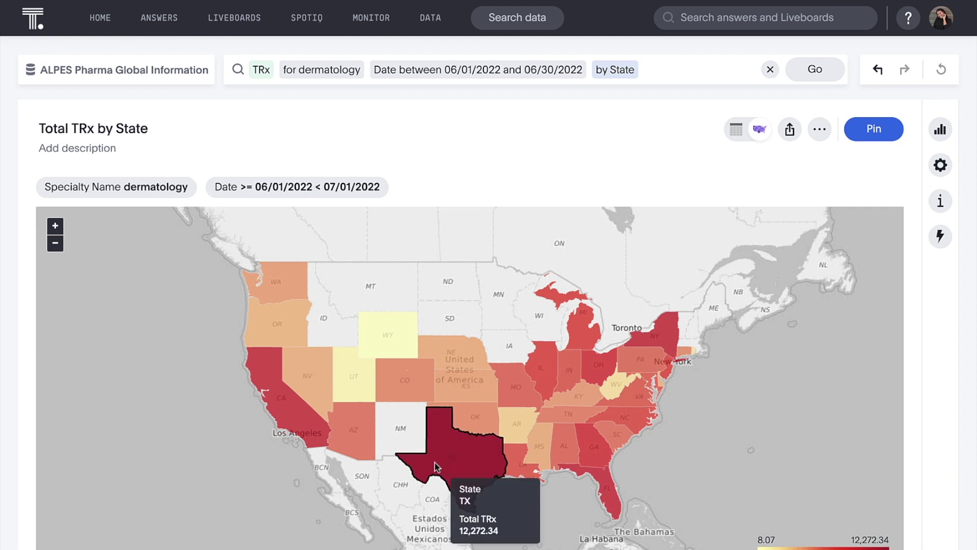
right_click(435, 466)
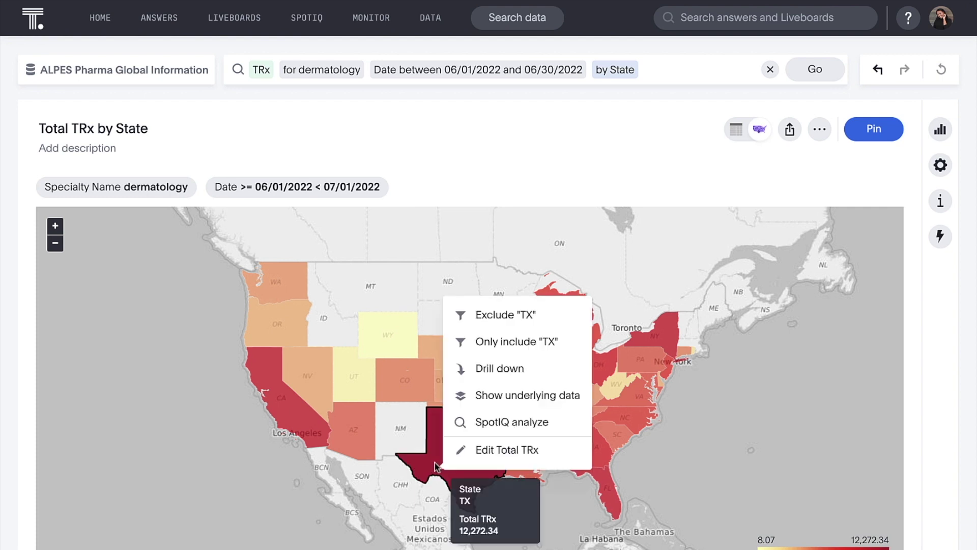
left_click(503, 371)
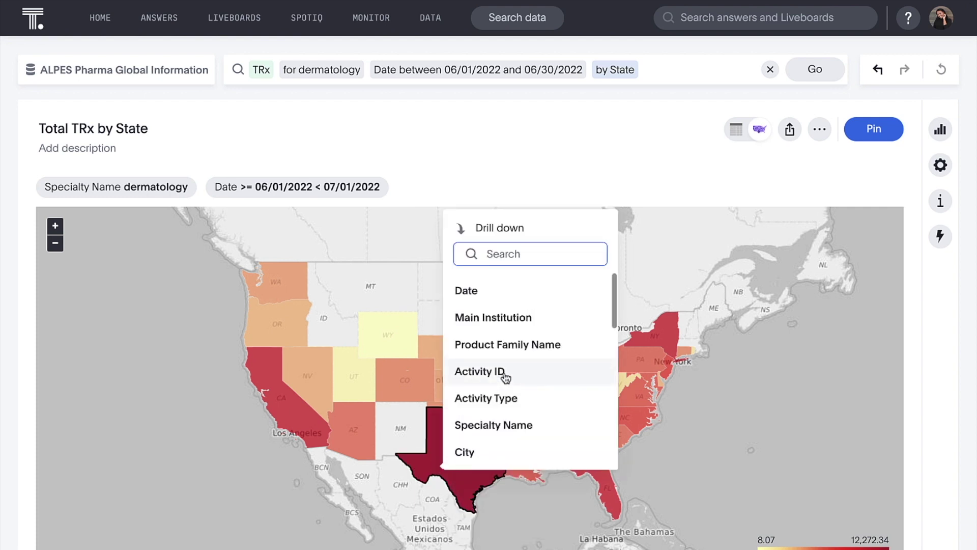
left_click(503, 320)
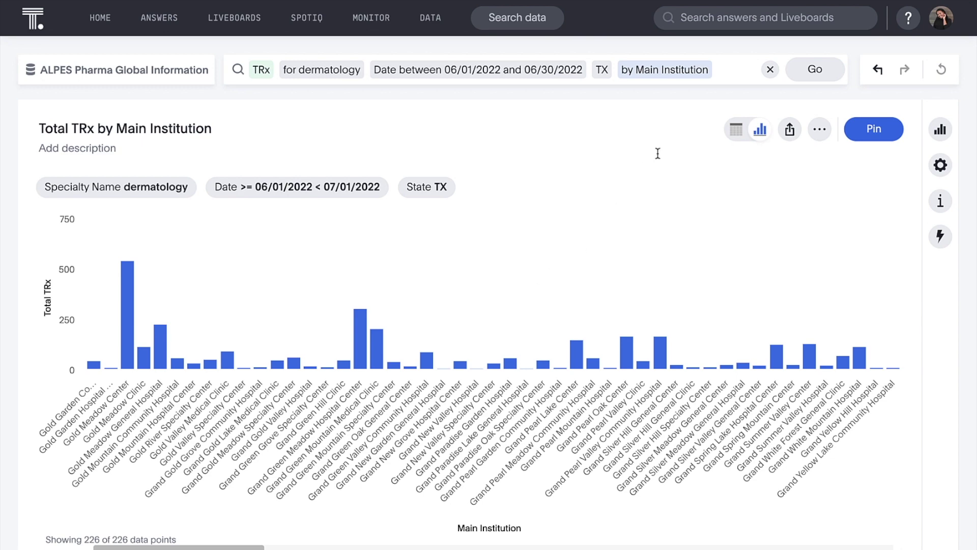
left_click(718, 74)
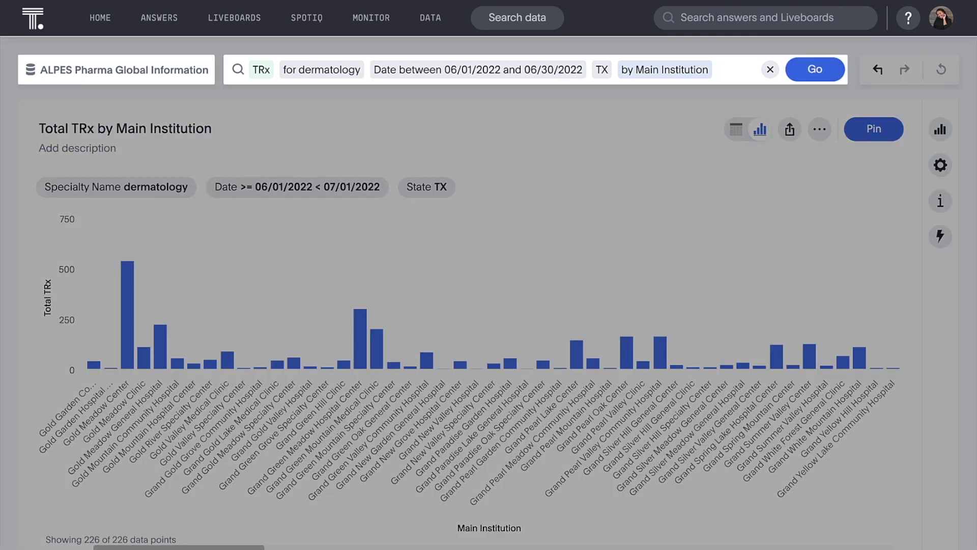
Limit results to the top 10 Texas institutions and add count of Activity ID.
type("top 10")
key("Return")
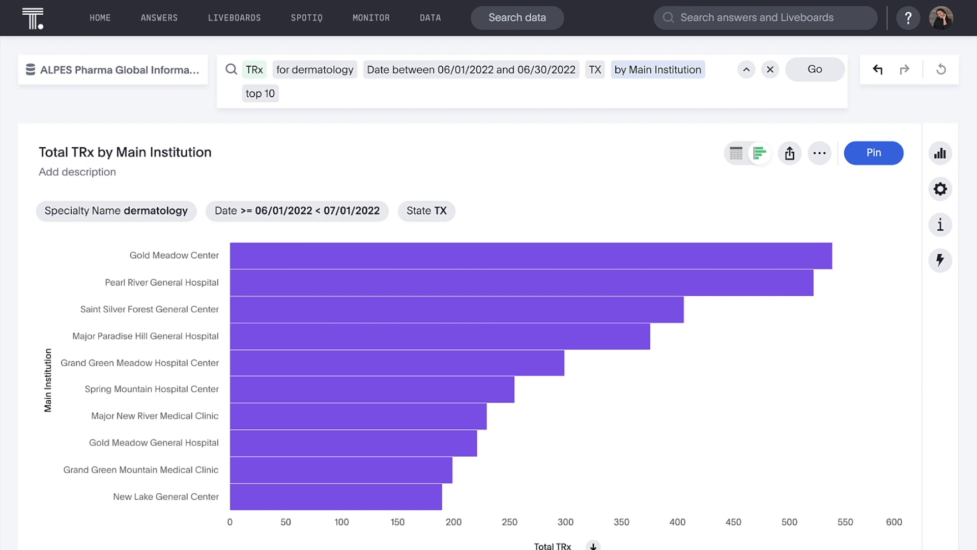
left_click(685, 98)
type("count activity")
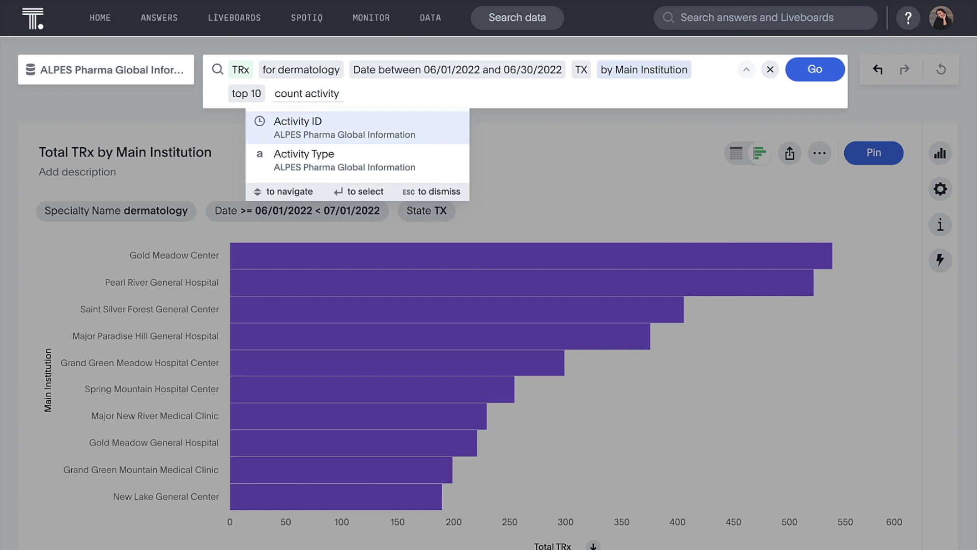
key("Return")
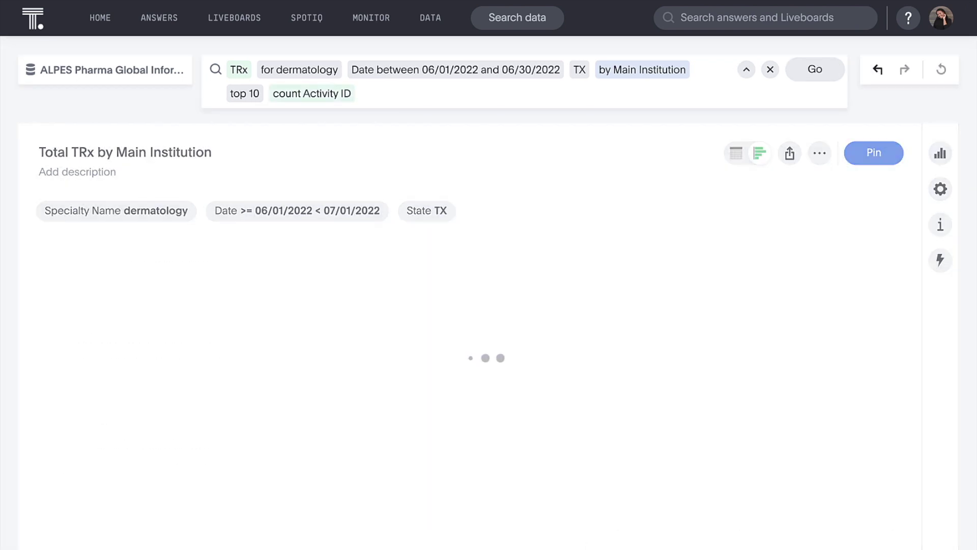
left_click(940, 153)
Switch the chart to Line Column and review the per-institution bar values.
left_click(885, 350)
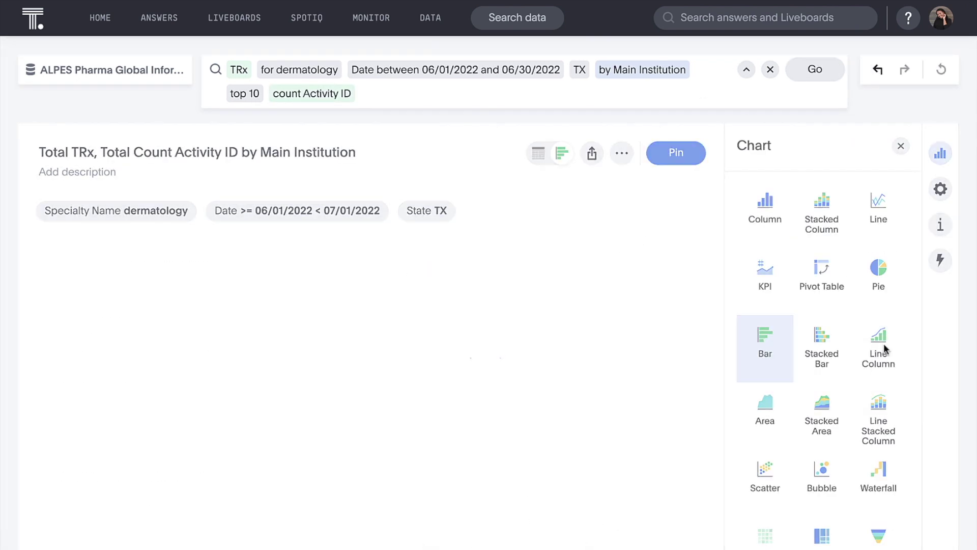
left_click(900, 148)
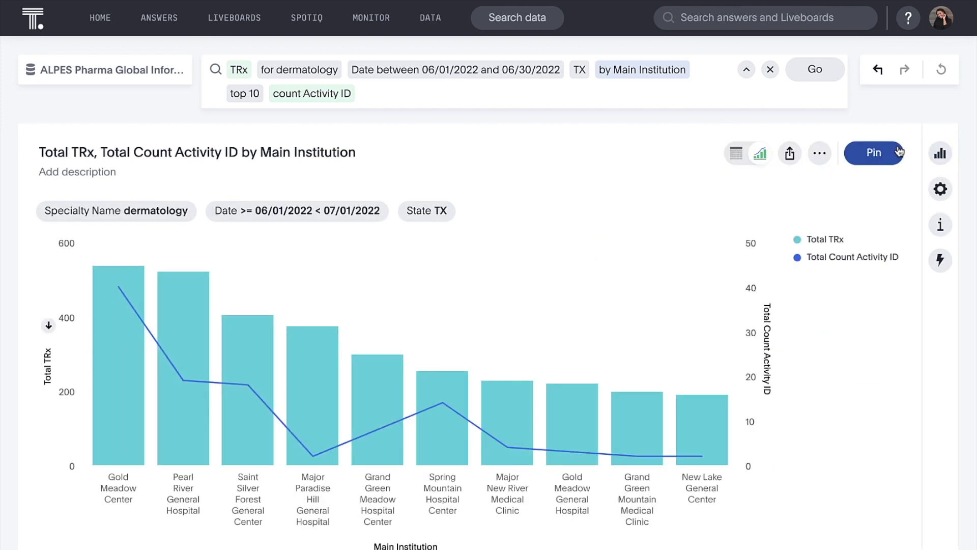
mouse_move(191, 345)
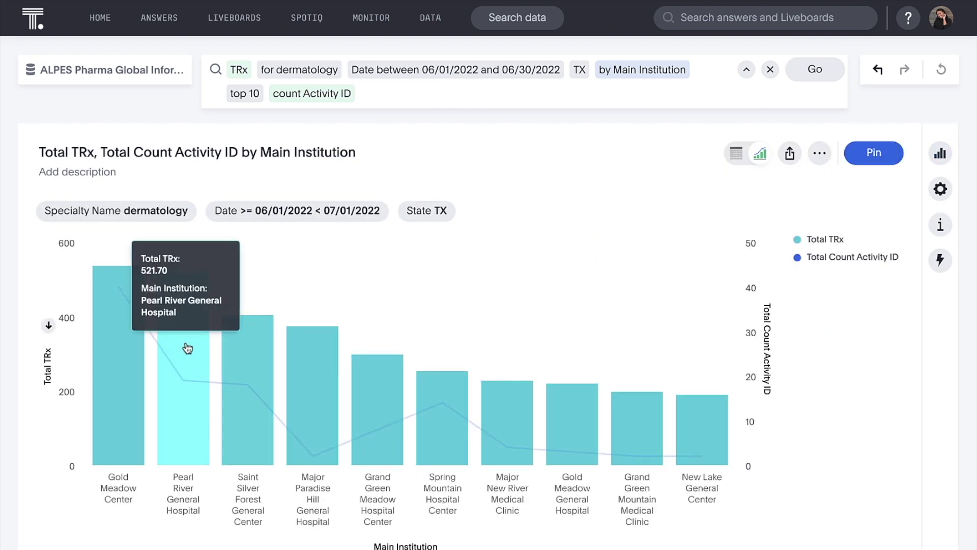
mouse_move(253, 370)
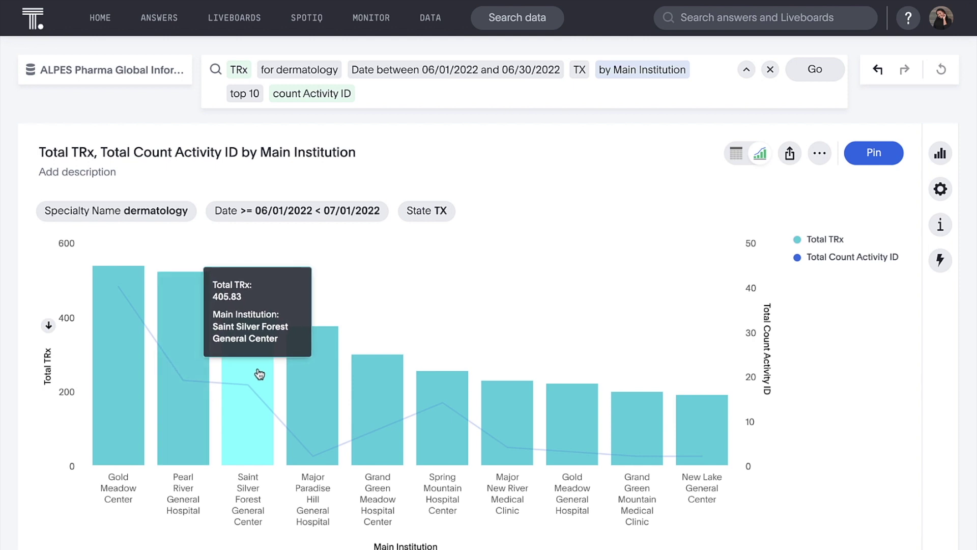
mouse_move(309, 391)
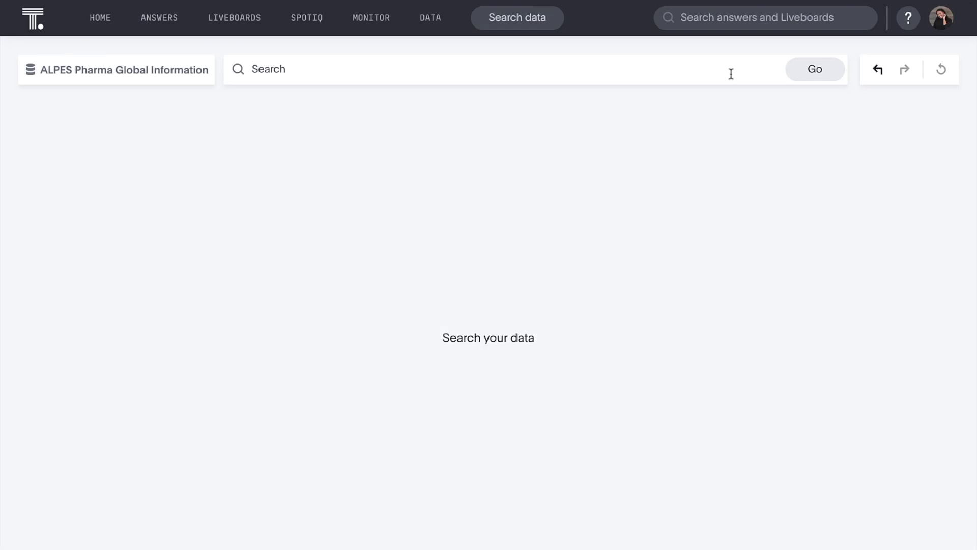
Search amapex NRx, monthly, for the year to date.
left_click(731, 74)
type("ama")
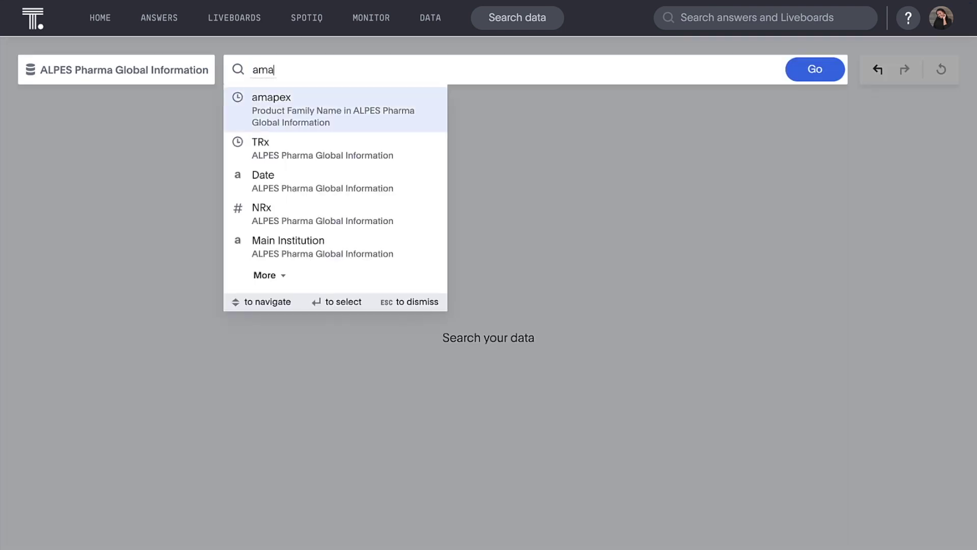
type("pex nrx")
key("Return")
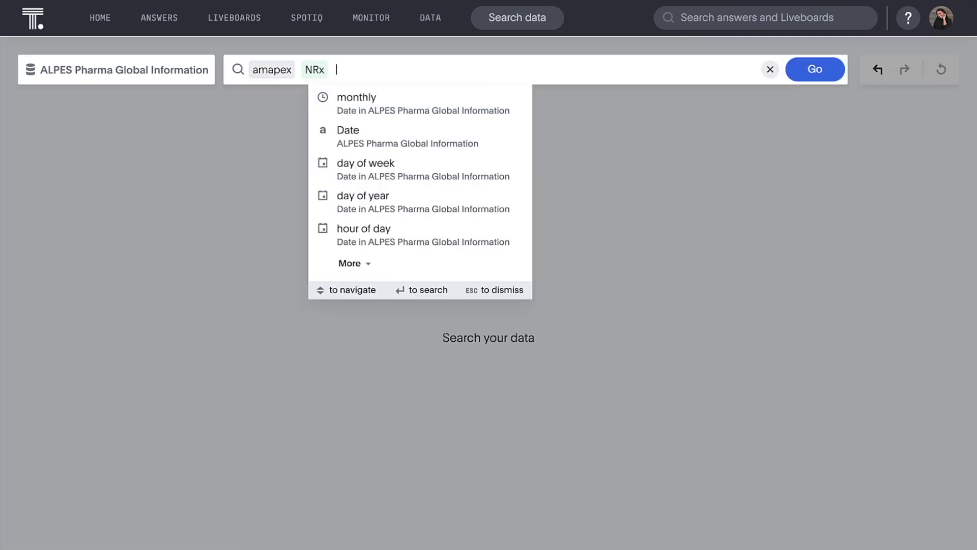
type("monthly")
key("Return")
type("year to date")
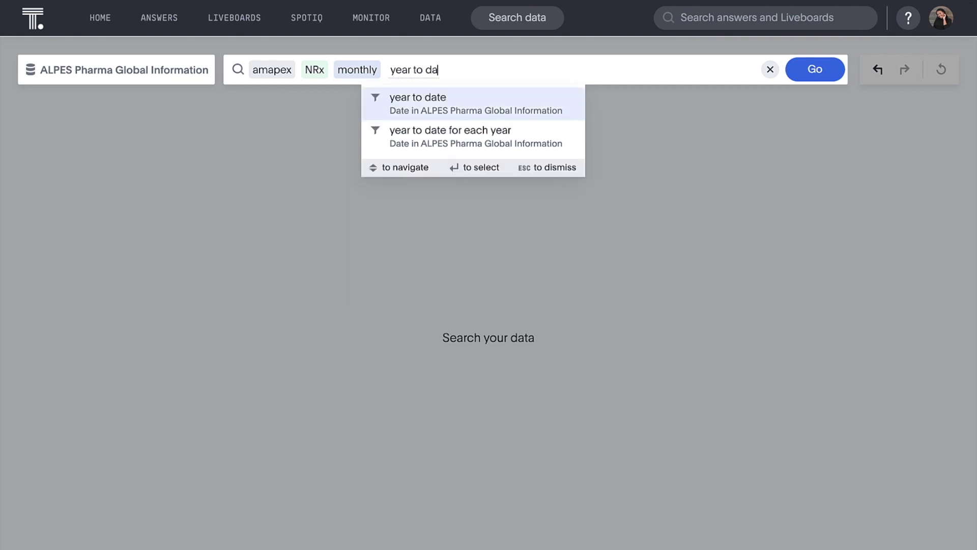
key("Return")
key("Return")
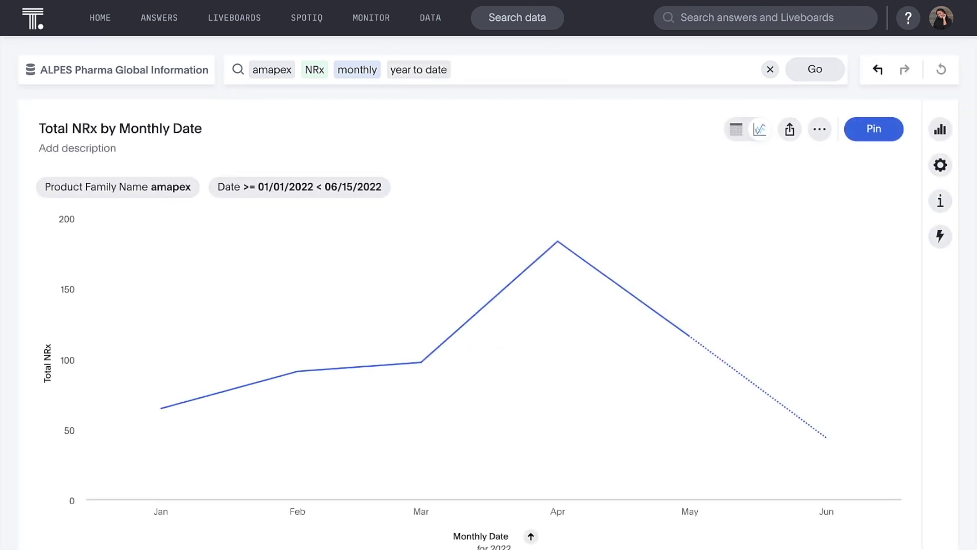
Run a SpotIQ analysis on the June NRx data point.
mouse_move(558, 243)
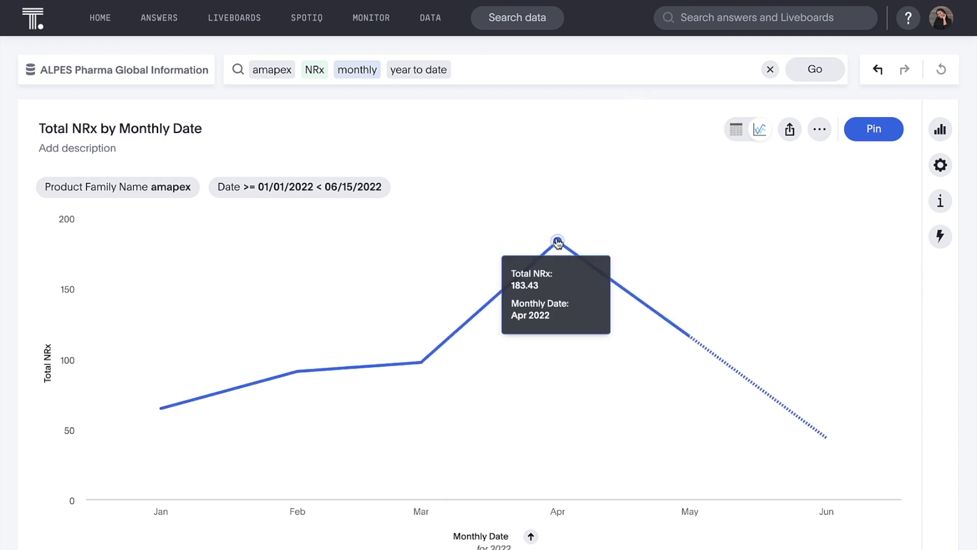
mouse_move(821, 436)
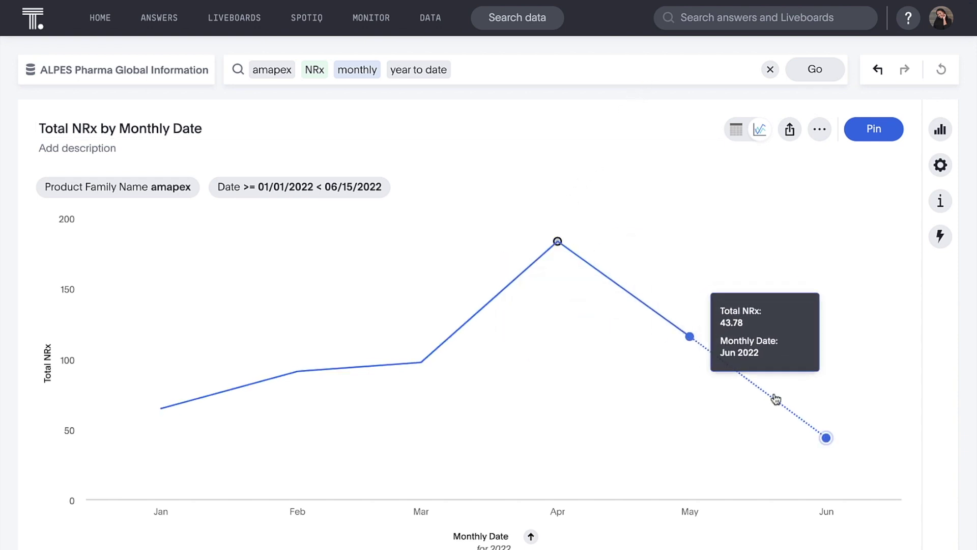
right_click(828, 439)
scroll(810, 448, "down", 1)
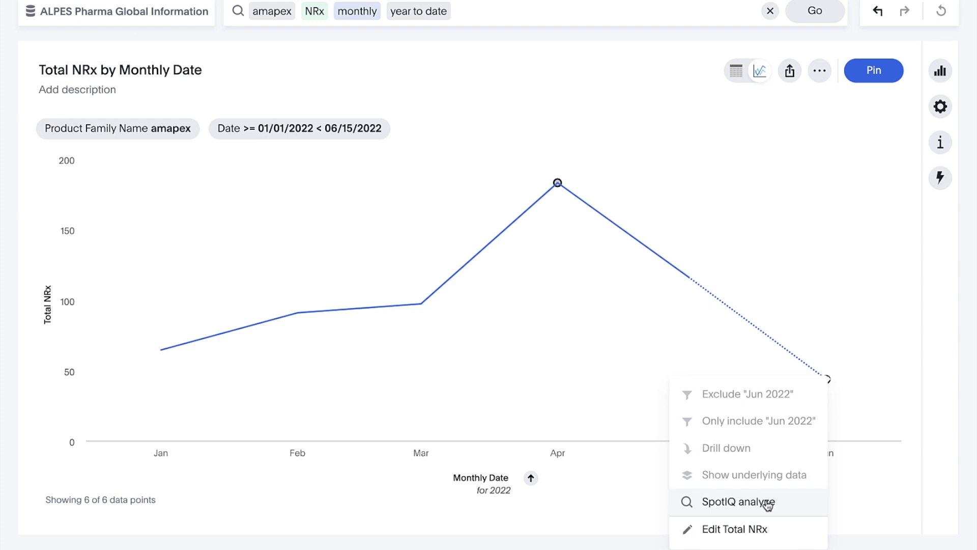
left_click(767, 503)
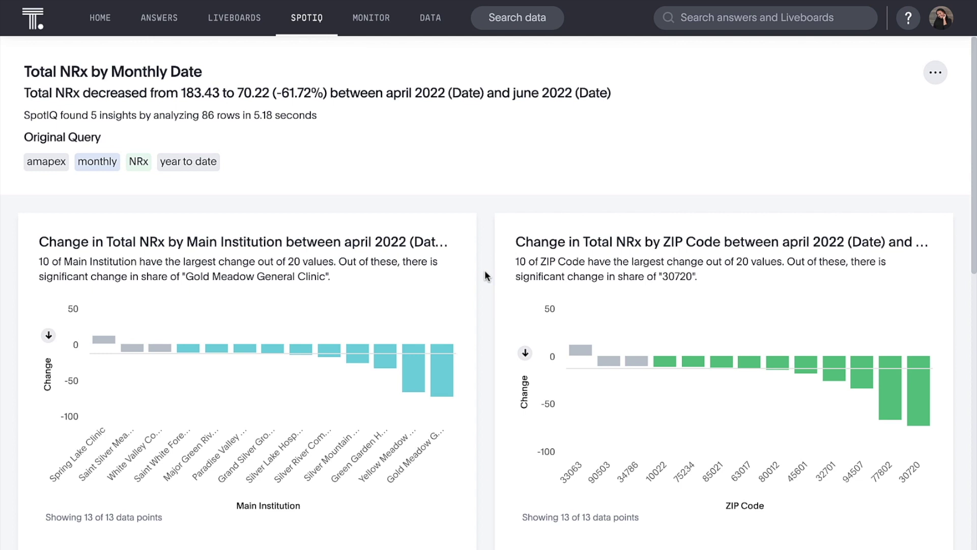
Review the SpotIQ insight charts explaining the April–June amapex NRx drop.
mouse_move(450, 386)
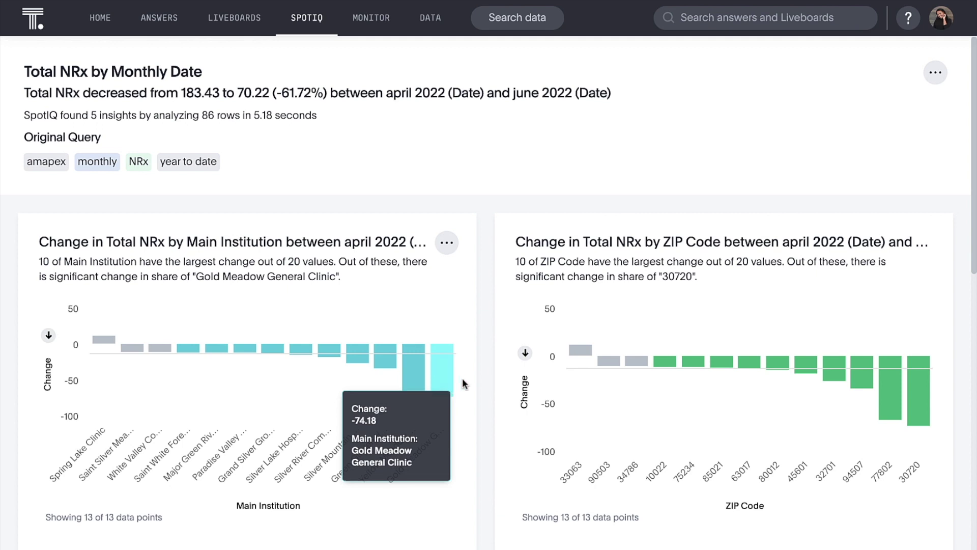
scroll(487, 377, "down", 7)
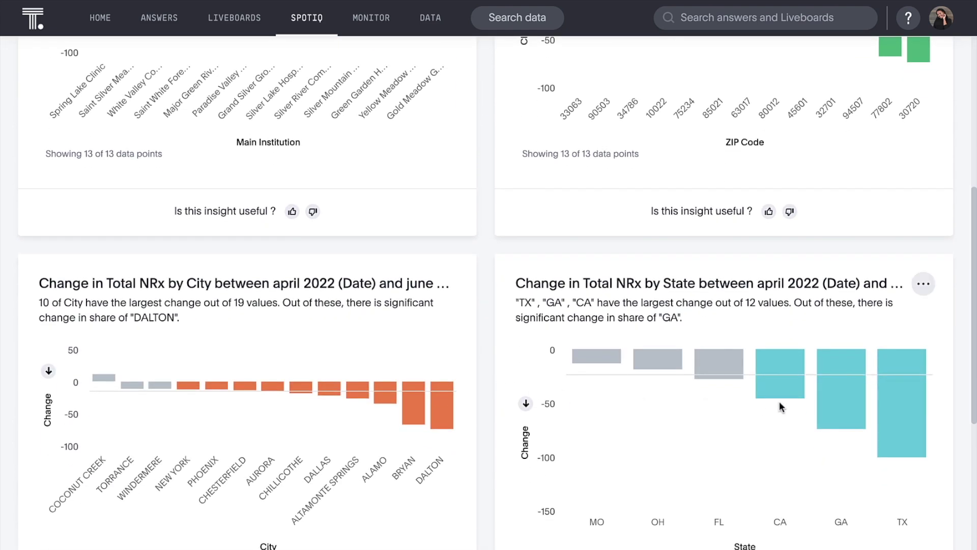
mouse_move(896, 402)
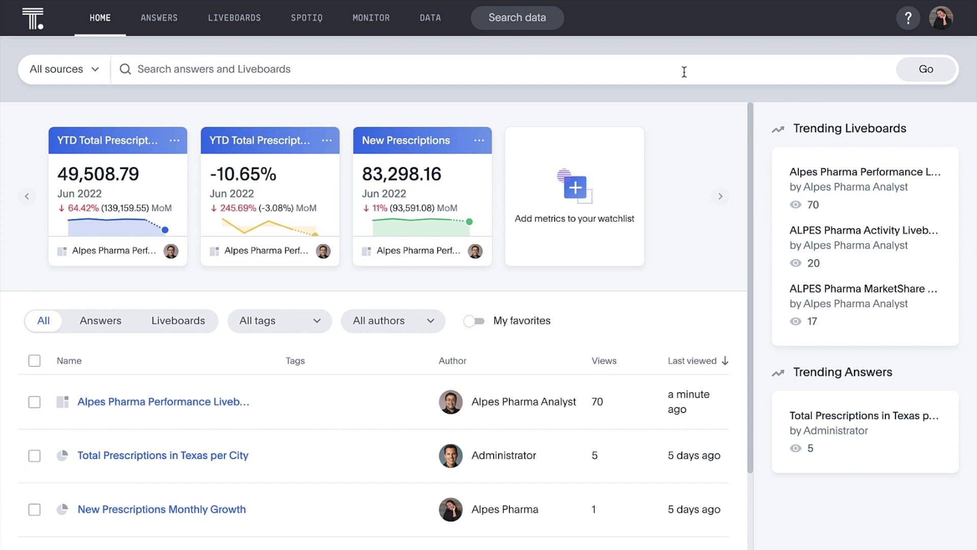
Search 'How many prescriptions do we have in Texas?' and open Total Prescriptions in Texas per City.
left_click(684, 72)
type("How man")
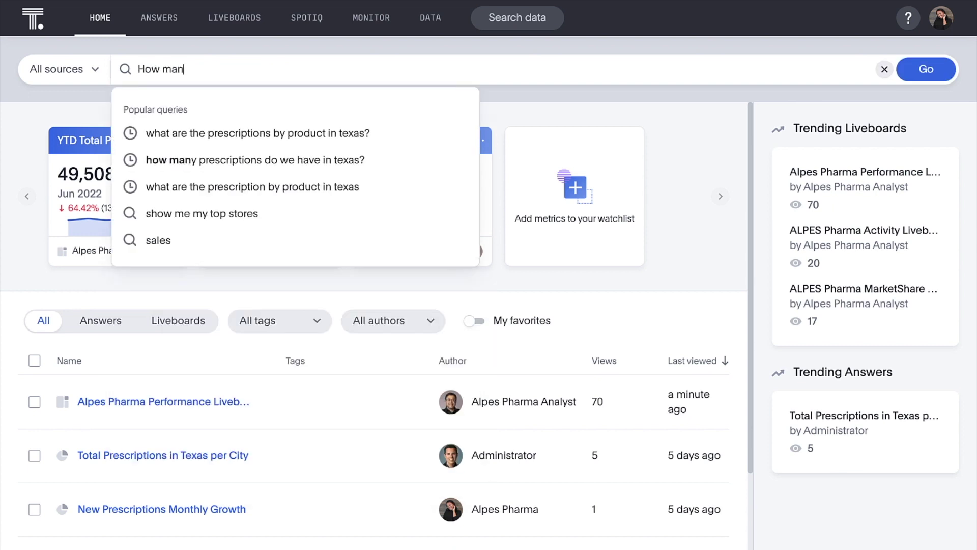
type("y prescriptions do we hav")
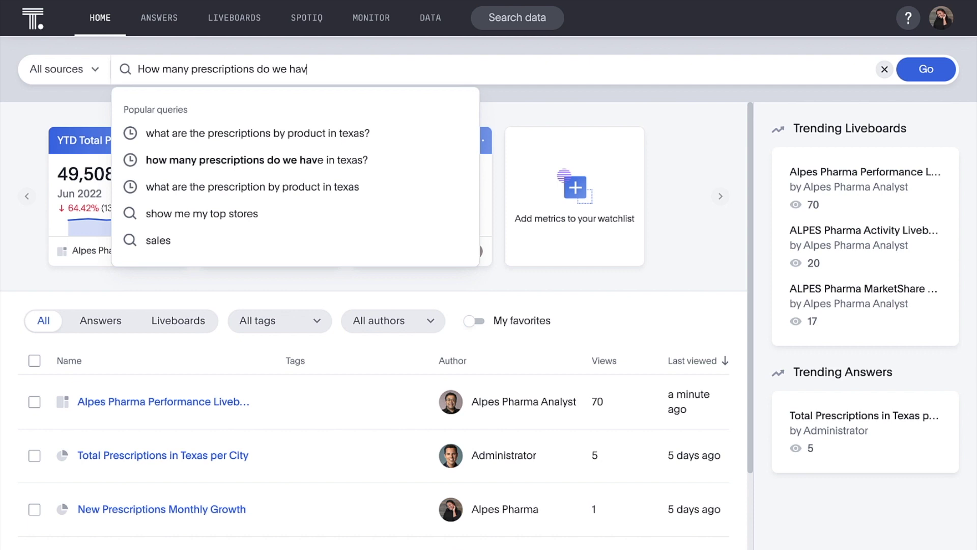
type("e in Texas?")
key("Return")
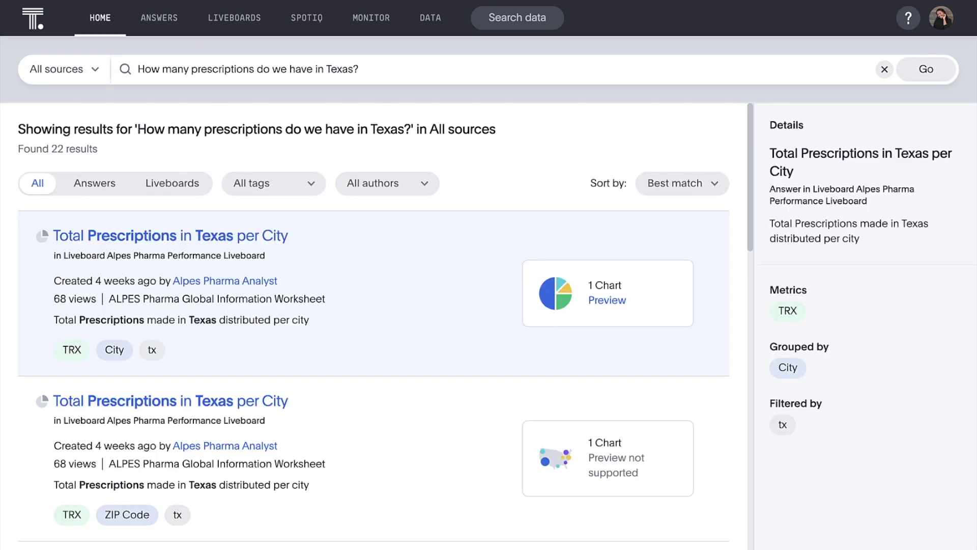
left_click(275, 238)
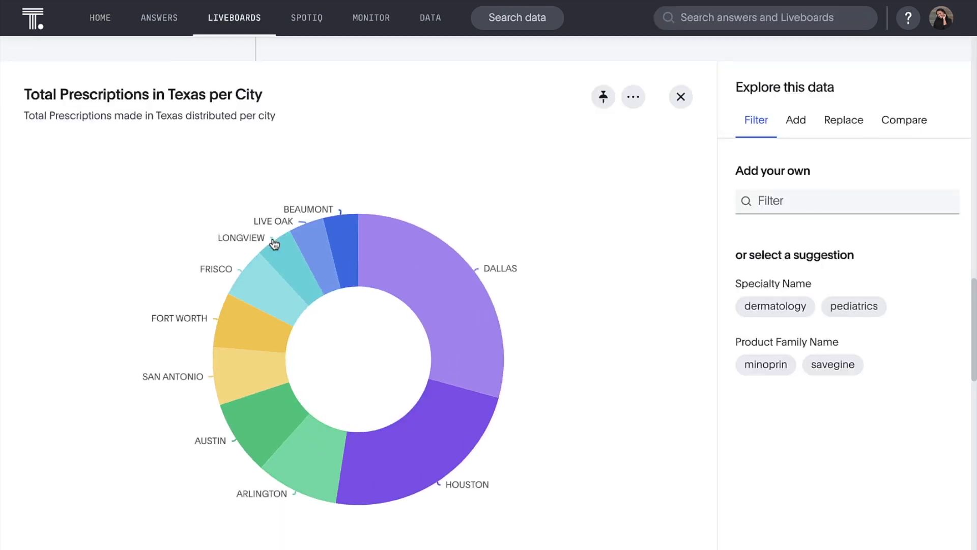
Close the Texas per City chart detail to view the whole liveboard.
mouse_move(366, 253)
left_click(680, 99)
scroll(679, 100, "up", 7)
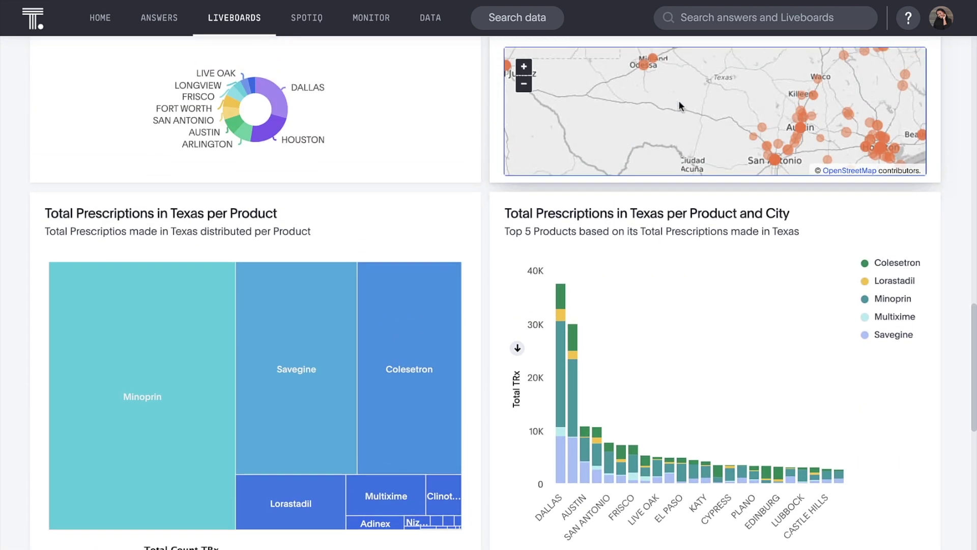
scroll(680, 105, "up", 4)
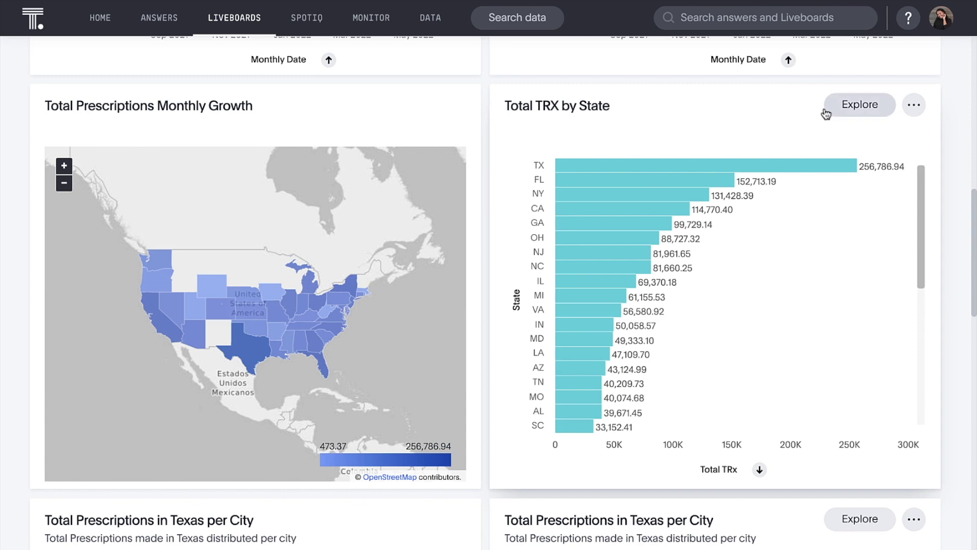
scroll(839, 106, "down", 1)
Explore Total TRX by State filtered to multixime, then return to the liveboard.
left_click(836, 111)
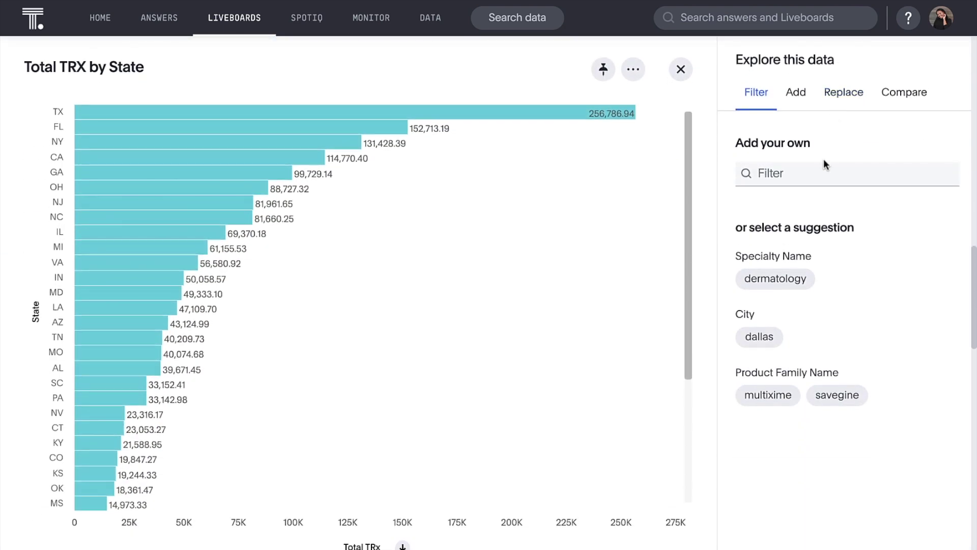
left_click(778, 395)
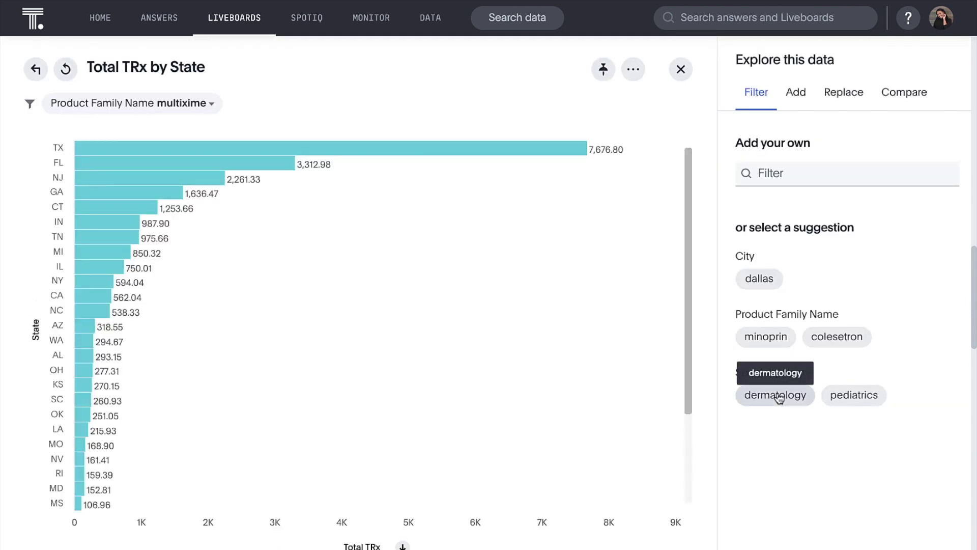
left_click(682, 70)
scroll(683, 71, "up", 6)
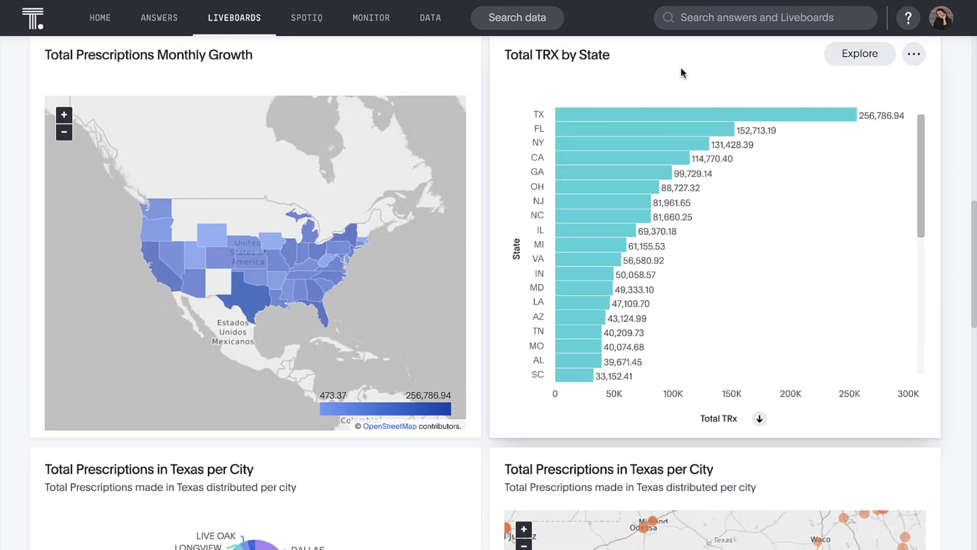
Present the Total Prescriptions Monthly Growth map and bring up Texas's drill options.
left_click(453, 55)
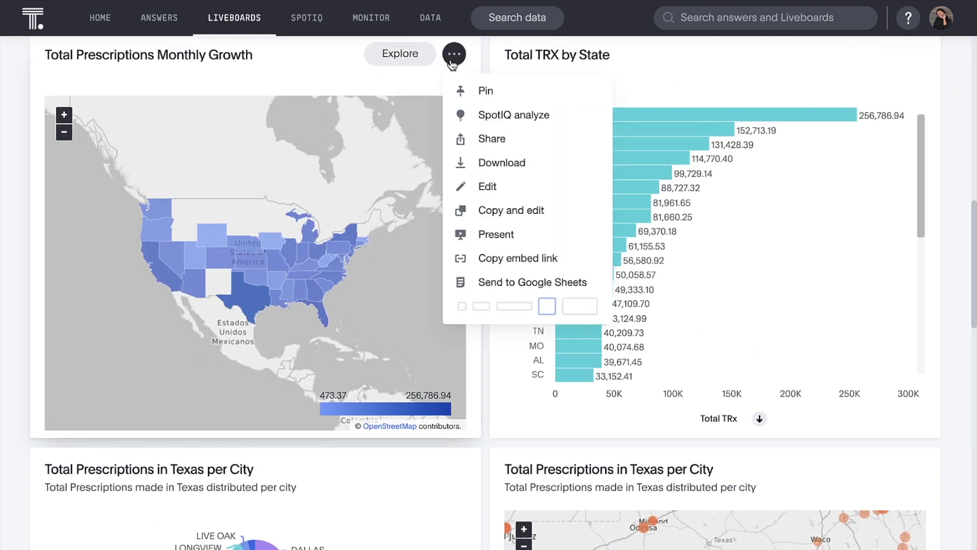
left_click(491, 234)
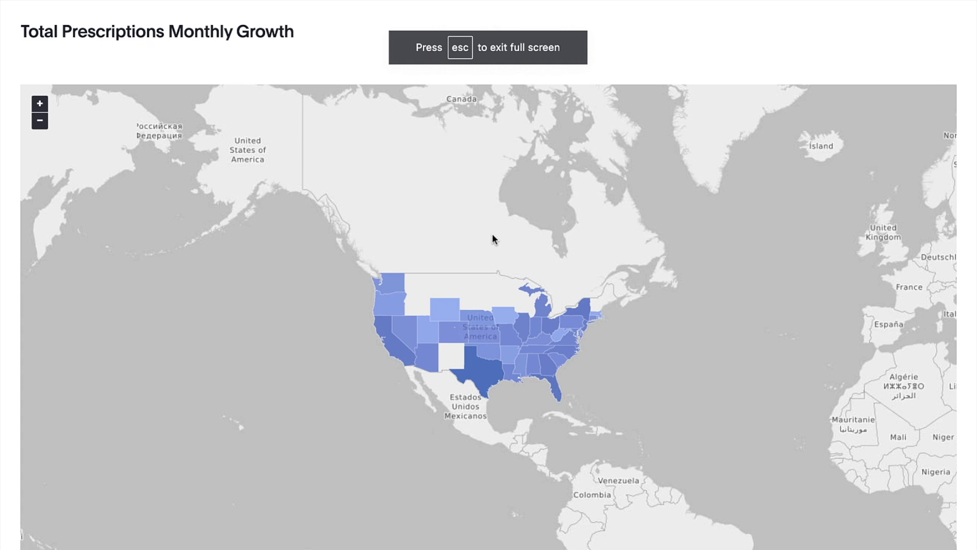
right_click(477, 370)
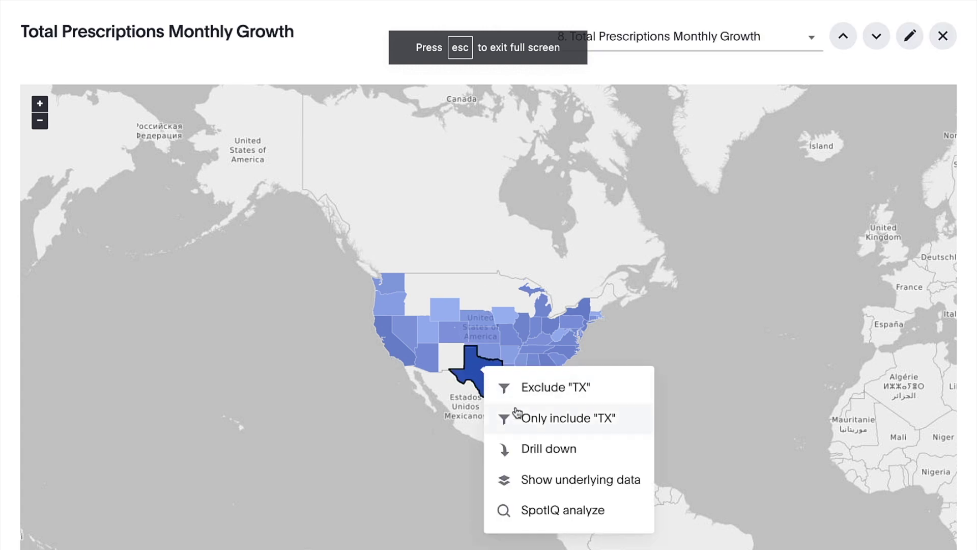